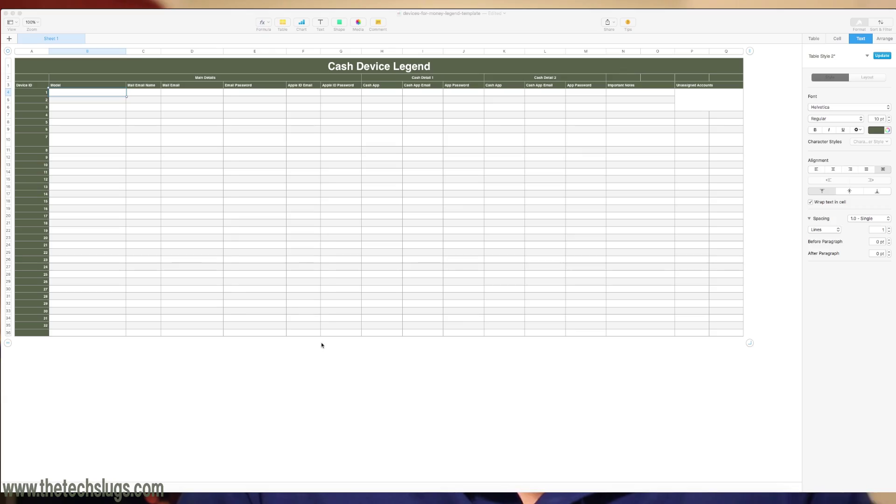
Enter 'Moto E Global GSM 8GB' as the model in row 1's Model cell.
{"action": "left_click", "coordinate": [306, 360]}
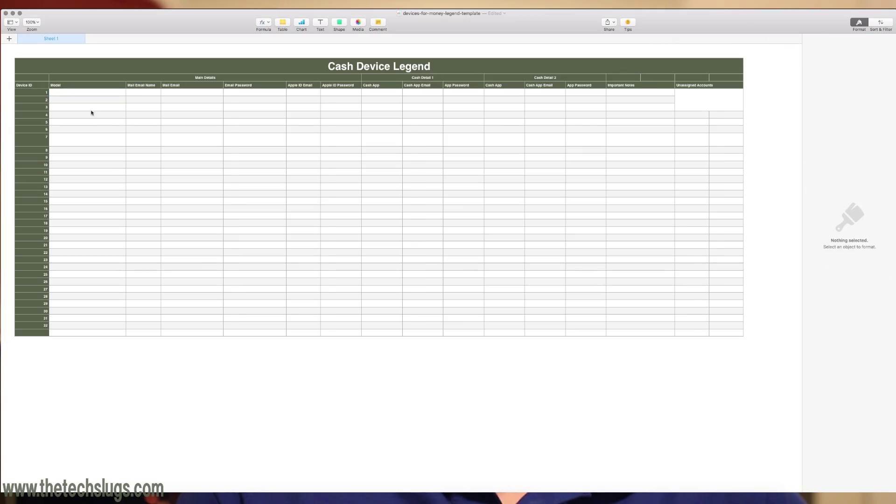
{"action": "scroll", "coordinate": [92, 113], "scroll_direction": "up", "scroll_amount": 5}
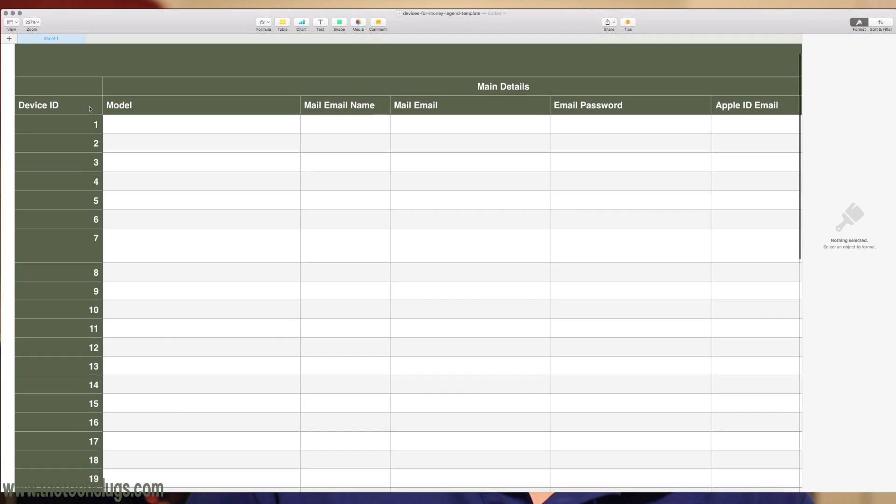
{"action": "scroll", "coordinate": [90, 109], "scroll_direction": "up", "scroll_amount": 3}
{"action": "double_click", "coordinate": [136, 151]}
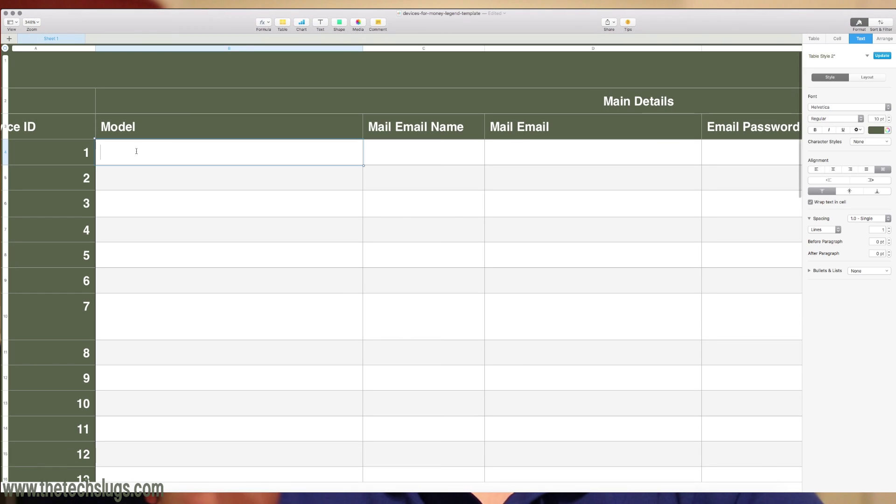
{"action": "type", "text": "Moto E"}
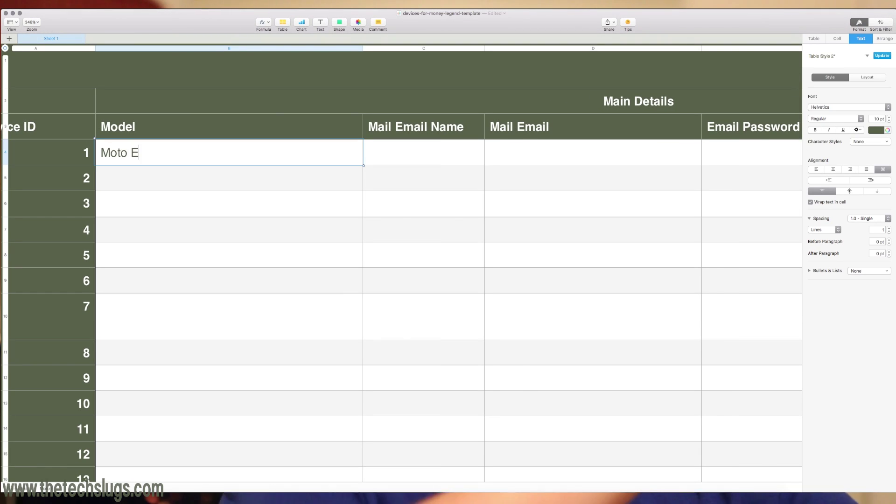
{"action": "type", "text": " Global GSM 8GB"}
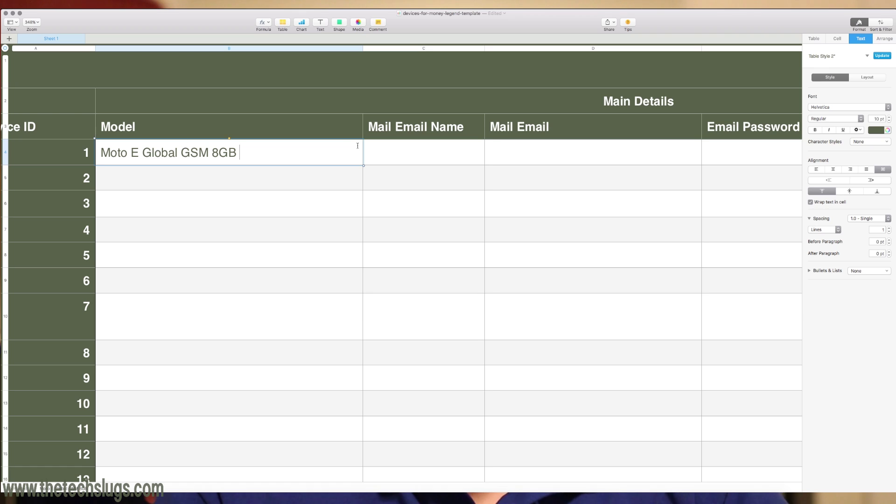
Fill row 1's Mail Email Name and Mail Email cells with the contact's name and e-mail address.
{"action": "left_click", "coordinate": [399, 155]}
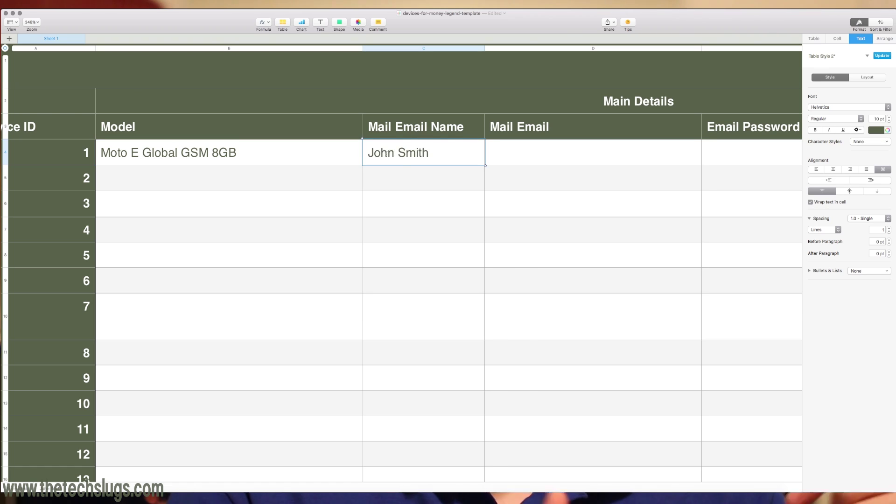
{"action": "double_click", "coordinate": [512, 152]}
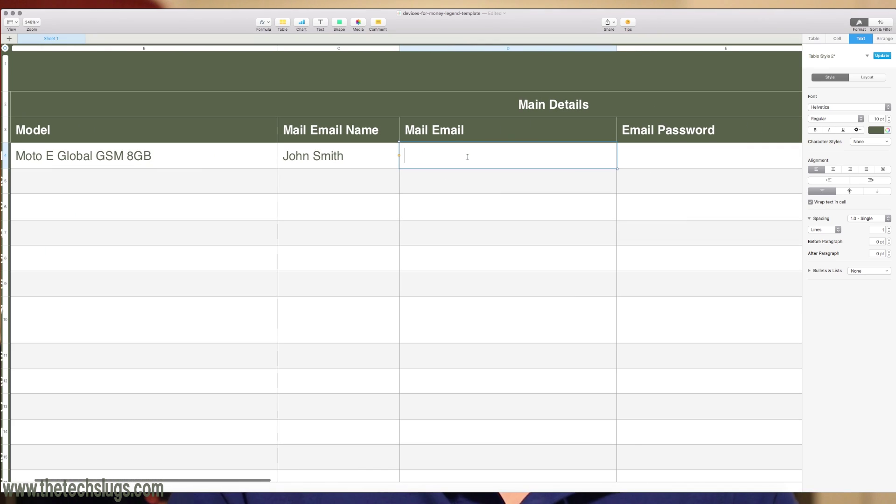
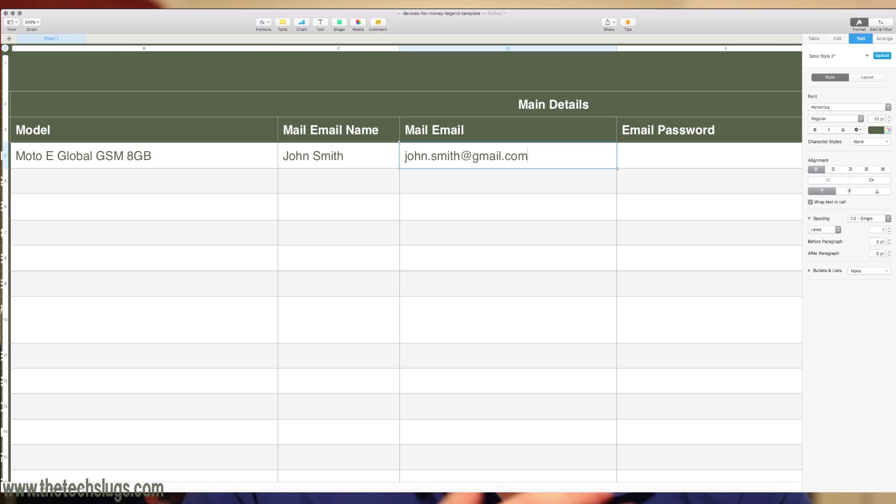
{"action": "key", "text": "Tab"}
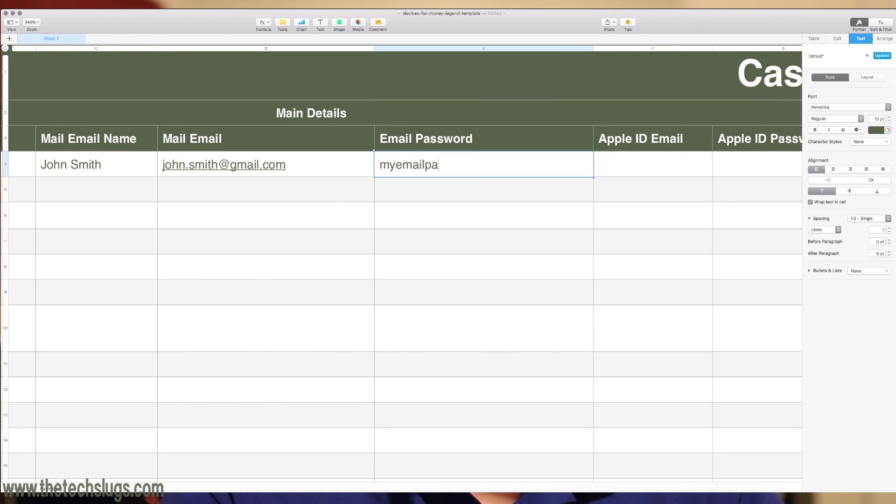
Put a dash in row 1's Apple ID Email and Apple ID Password cells.
{"action": "scroll", "coordinate": [425, 181], "scroll_direction": "right", "scroll_amount": 5}
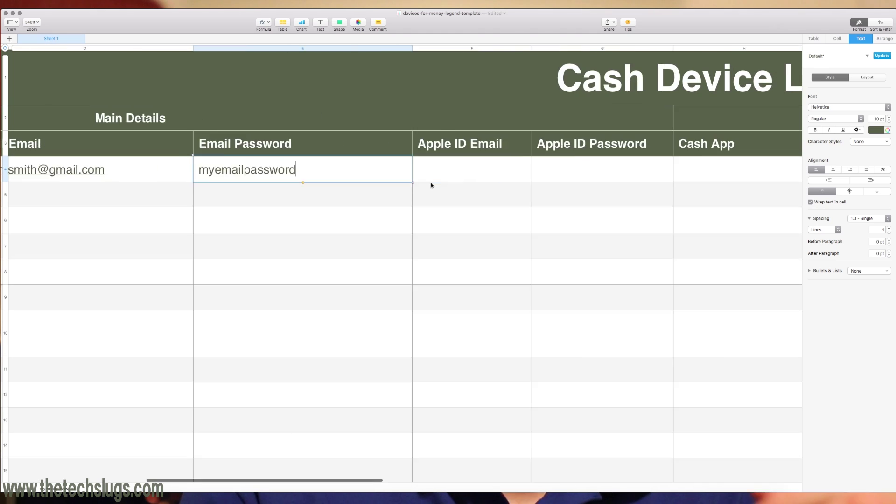
{"action": "left_click", "coordinate": [424, 181]}
{"action": "left_click", "coordinate": [94, 173]}
{"action": "scroll", "coordinate": [140, 177], "scroll_direction": "left", "scroll_amount": 5}
{"action": "scroll", "coordinate": [344, 166], "scroll_direction": "right", "scroll_amount": 8}
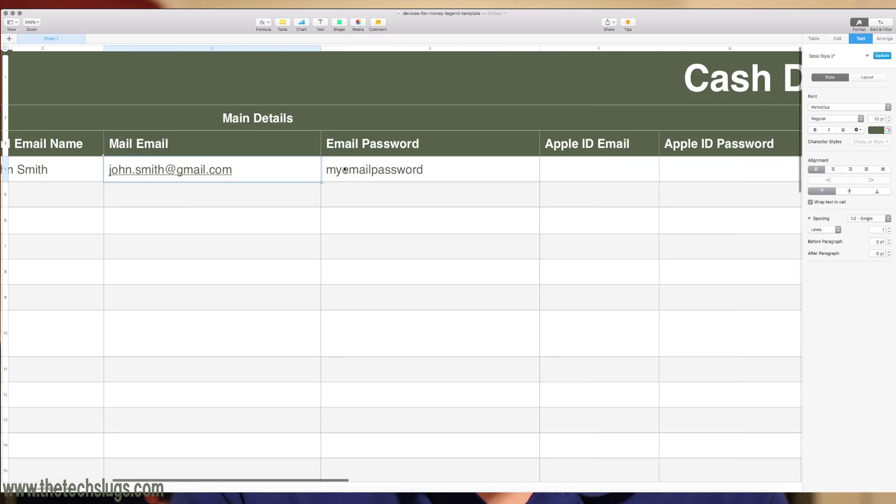
{"action": "left_click", "coordinate": [370, 166]}
{"action": "type", "text": "-"}
{"action": "left_click", "coordinate": [434, 177]}
{"action": "type", "text": "-"}
Enter 'Rewardable TV' as the Cash Detail 1 app and delete the leftover note text.
{"action": "left_click", "coordinate": [546, 174]}
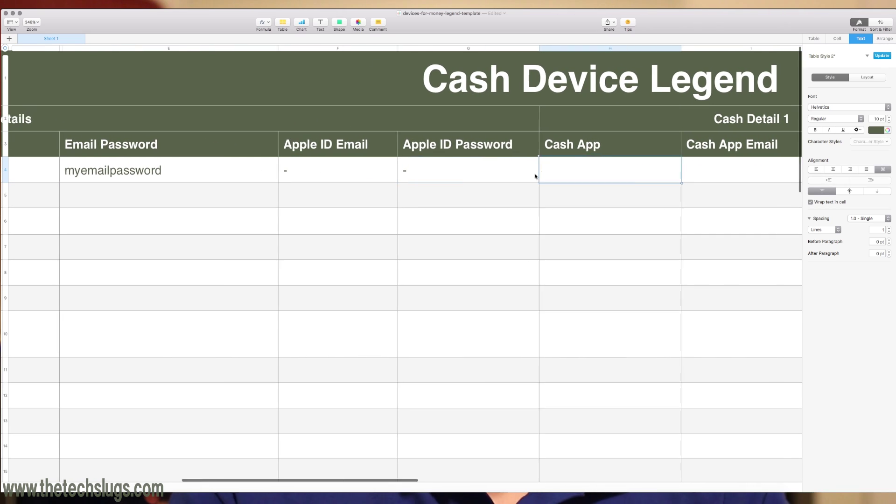
{"action": "scroll", "coordinate": [467, 176], "scroll_direction": "right", "scroll_amount": 4}
{"action": "type", "text": "Reward"}
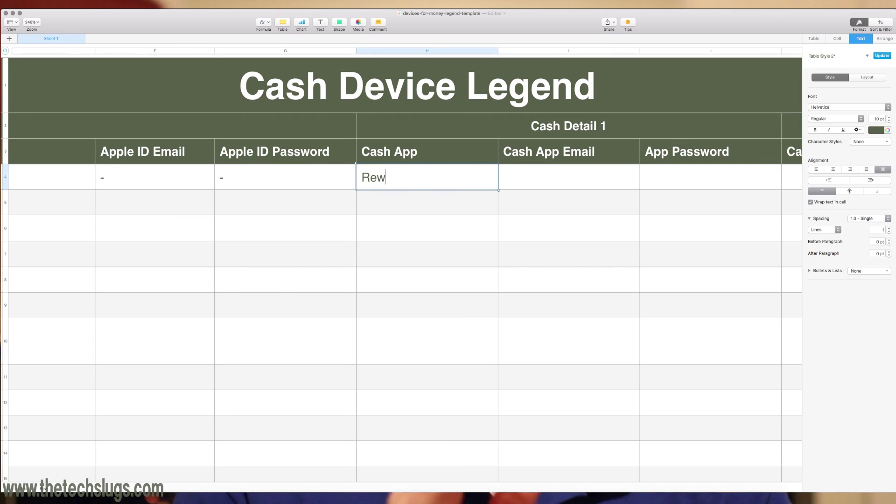
{"action": "type", "text": "able TV"}
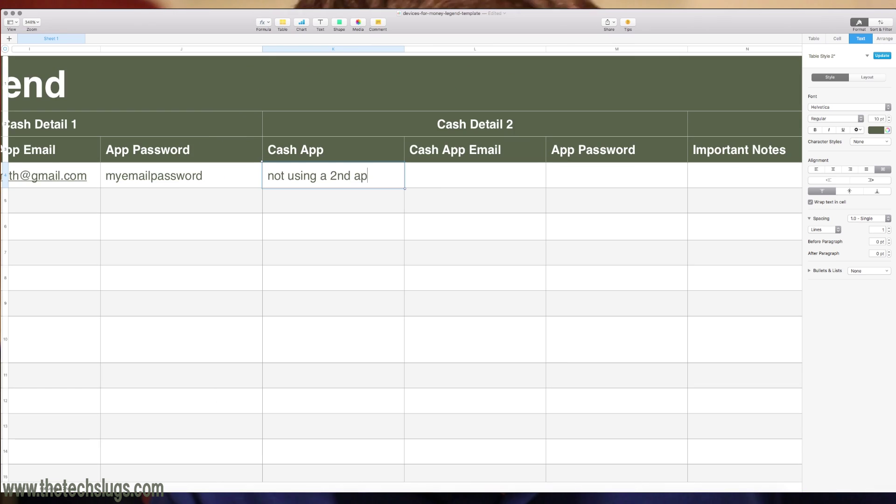
{"action": "type", "text": "p on this phone during routi"}
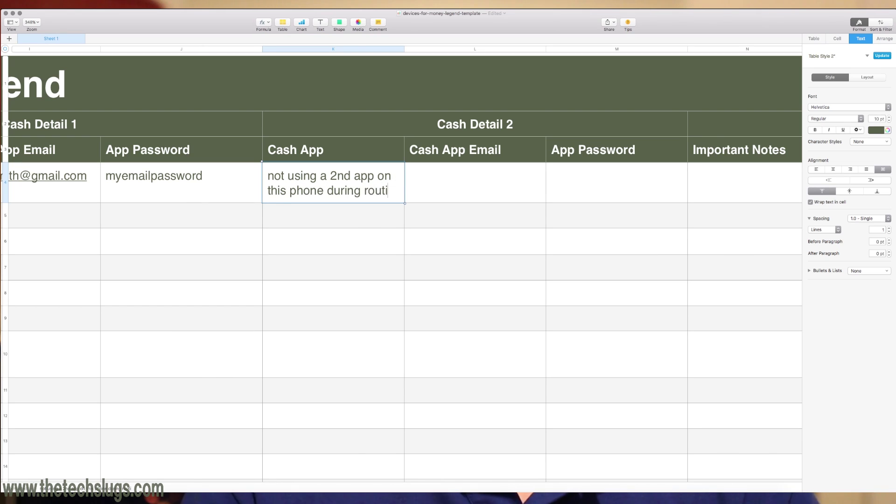
{"action": "type", "text": "ne, but if you are, "}
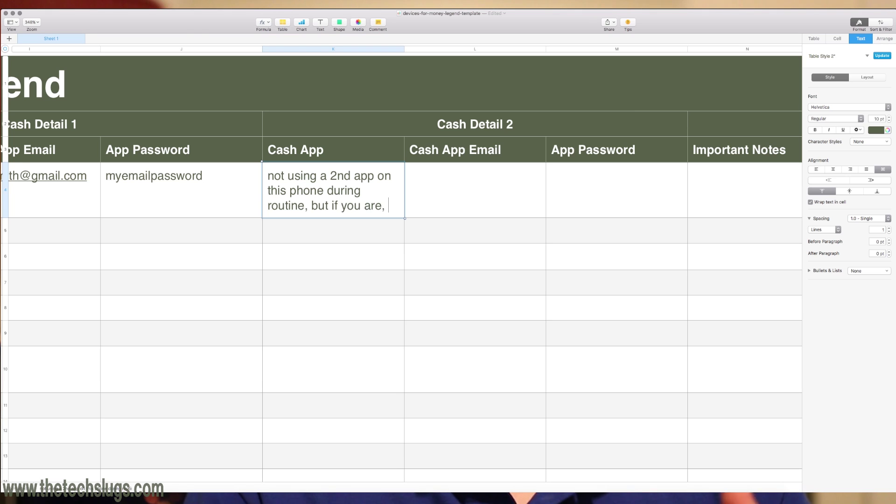
{"action": "type", "text": "fill this in"}
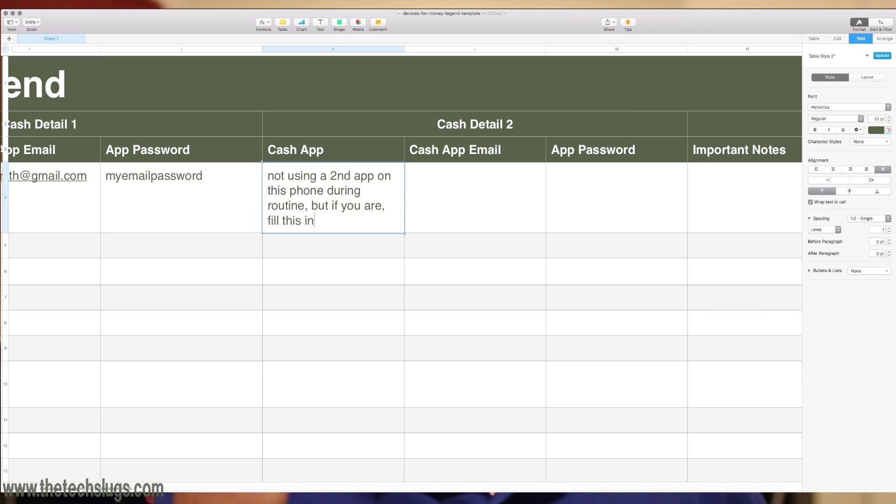
{"action": "key", "text": "super+a"}
{"action": "key", "text": "BackSpace"}
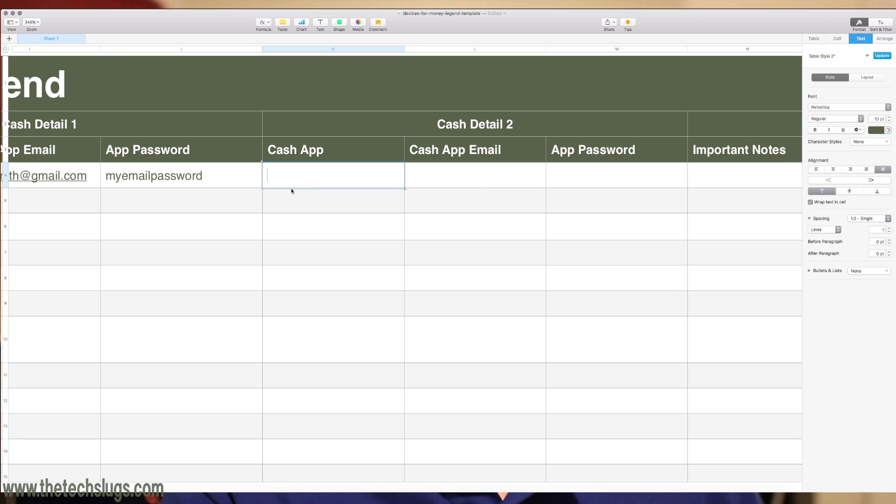
{"action": "scroll", "coordinate": [373, 174], "scroll_direction": "right", "scroll_amount": 10}
{"action": "left_click", "coordinate": [408, 179]}
{"action": "left_click", "coordinate": [413, 183]}
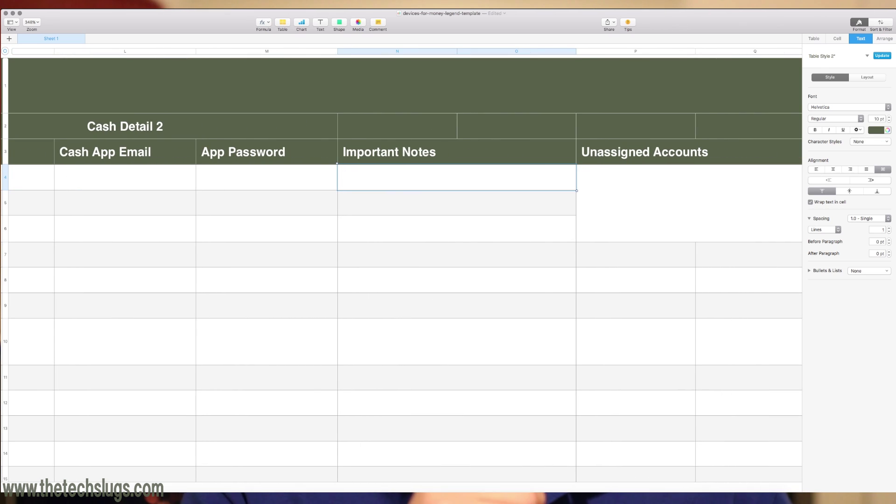
{"action": "scroll", "coordinate": [458, 192], "scroll_direction": "right", "scroll_amount": 5}
{"action": "left_click", "coordinate": [438, 194]}
{"action": "scroll", "coordinate": [438, 196], "scroll_direction": "left", "scroll_amount": 15}
{"action": "scroll", "coordinate": [438, 197], "scroll_direction": "down", "scroll_amount": 10}
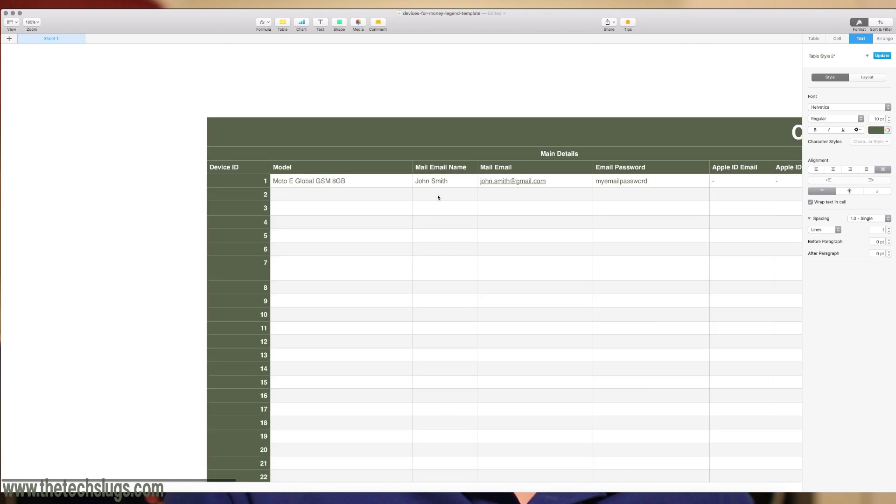
{"action": "scroll", "coordinate": [437, 198], "scroll_direction": "up", "scroll_amount": 5}
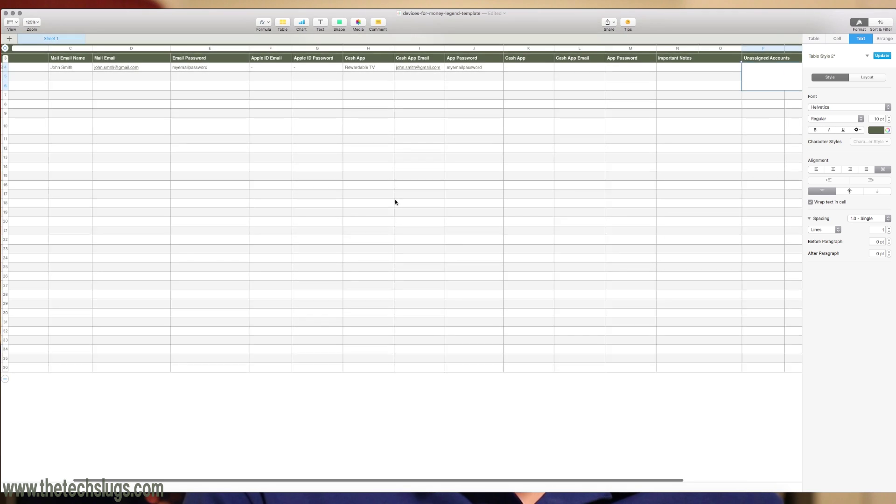
{"action": "scroll", "coordinate": [394, 200], "scroll_direction": "down", "scroll_amount": 3}
{"action": "left_click", "coordinate": [269, 120]}
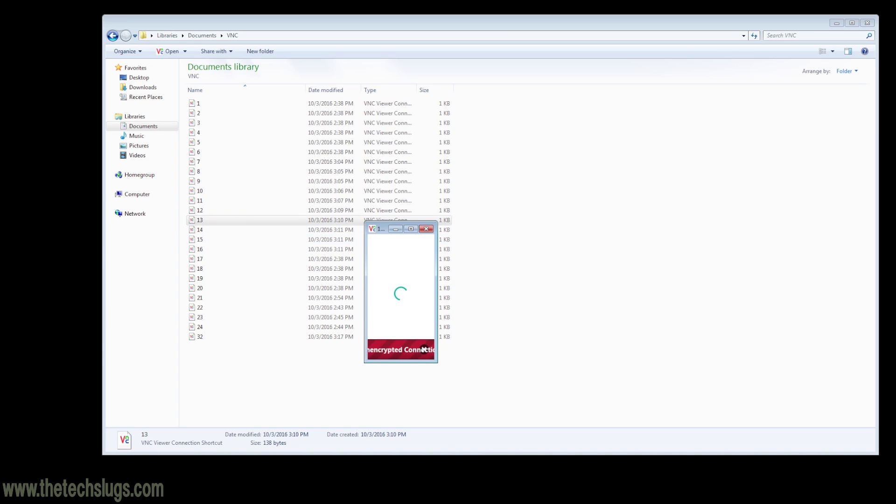
Close connection 13's viewer and open connection file 32, leaving the Connect dialog for 192.168.1.152:5901.
{"action": "left_click", "coordinate": [425, 230]}
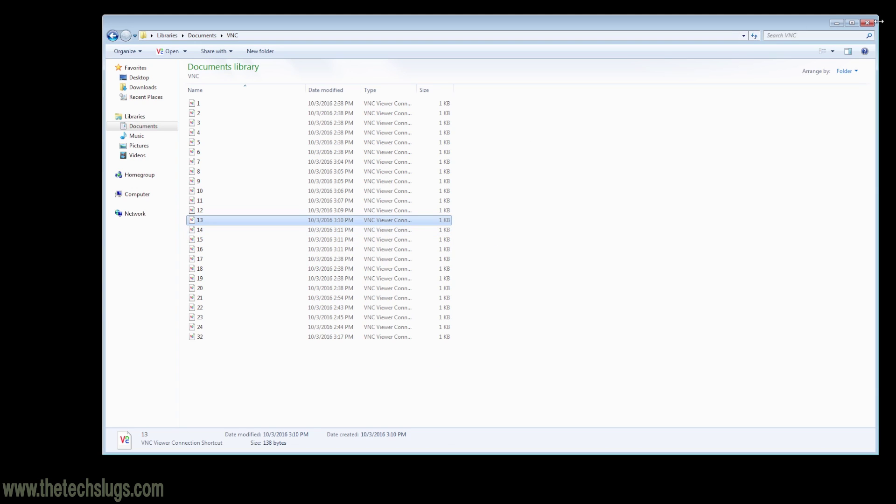
{"action": "left_click", "coordinate": [213, 336]}
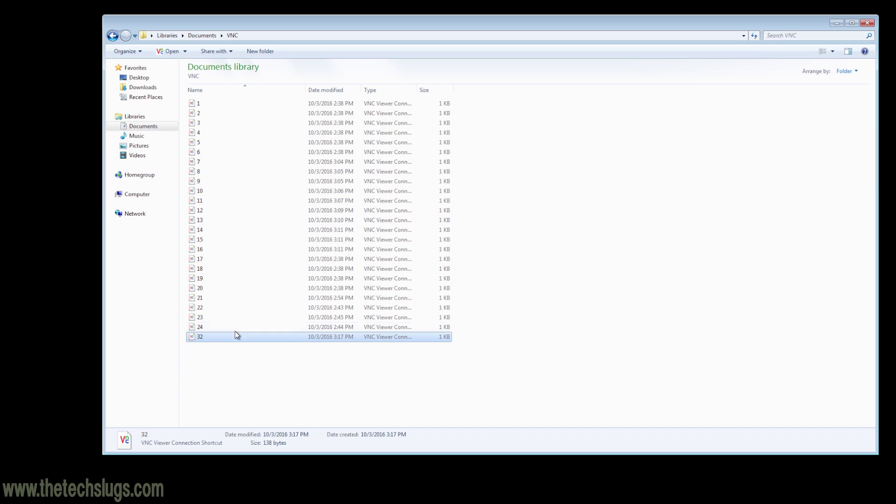
{"action": "double_click", "coordinate": [232, 336]}
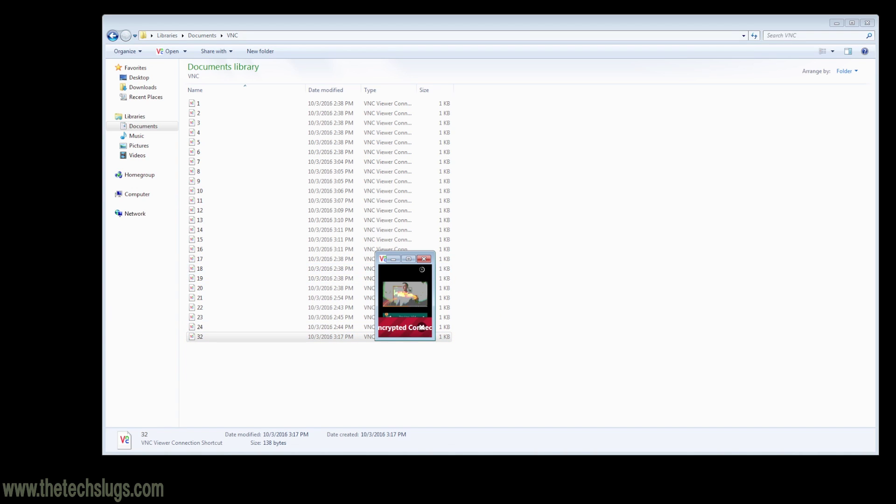
{"action": "left_click", "coordinate": [426, 259]}
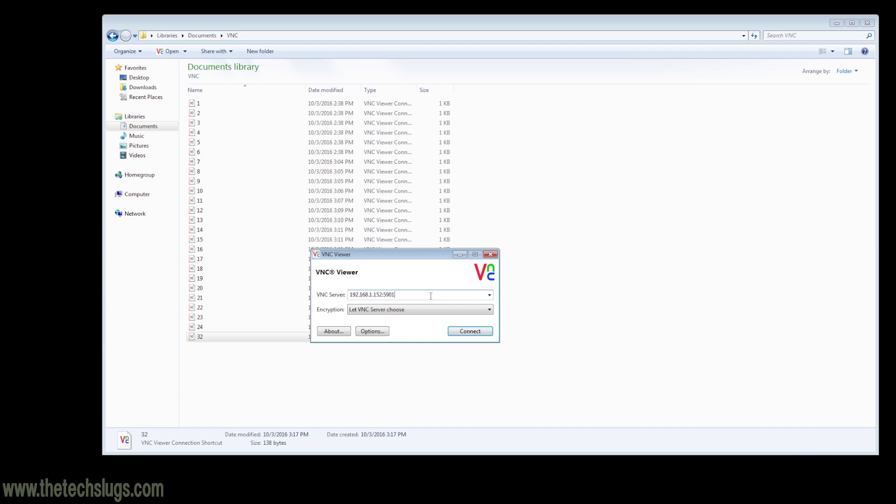
Connect to 192.168.1.152:5901 and choose Save Connection from the viewer's title-bar menu.
{"action": "left_click", "coordinate": [464, 332]}
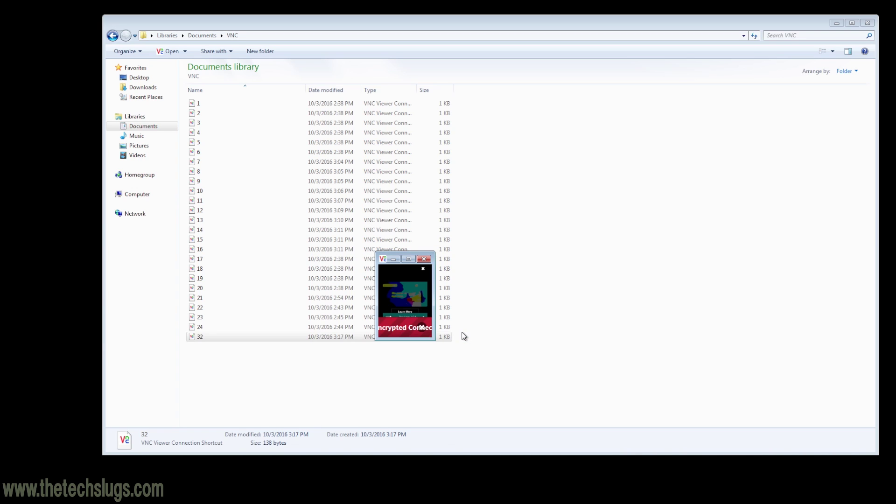
{"action": "left_click", "coordinate": [387, 261]}
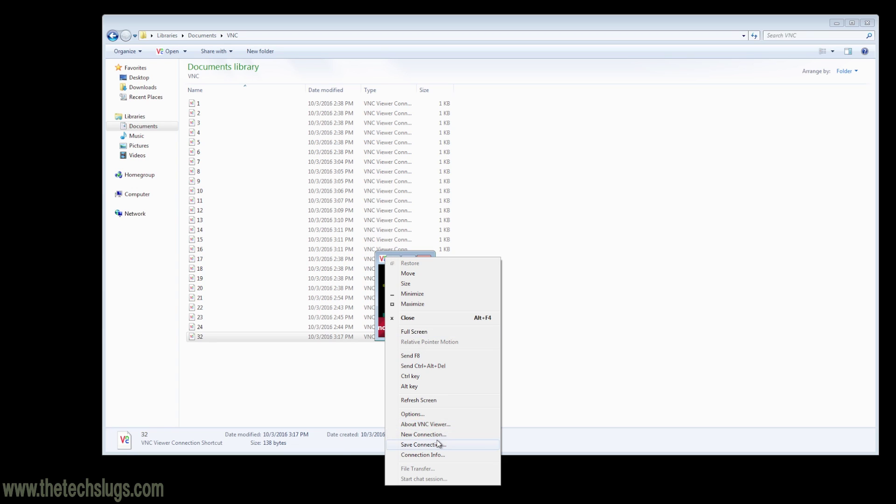
{"action": "left_click", "coordinate": [423, 444]}
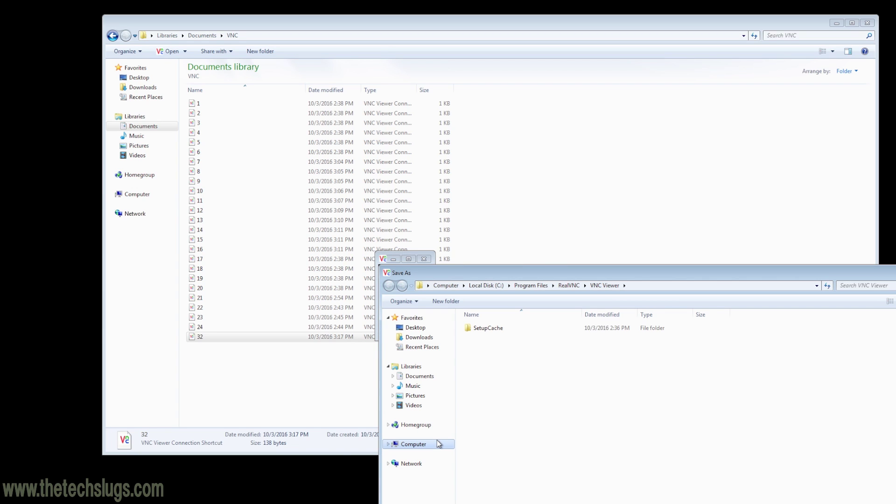